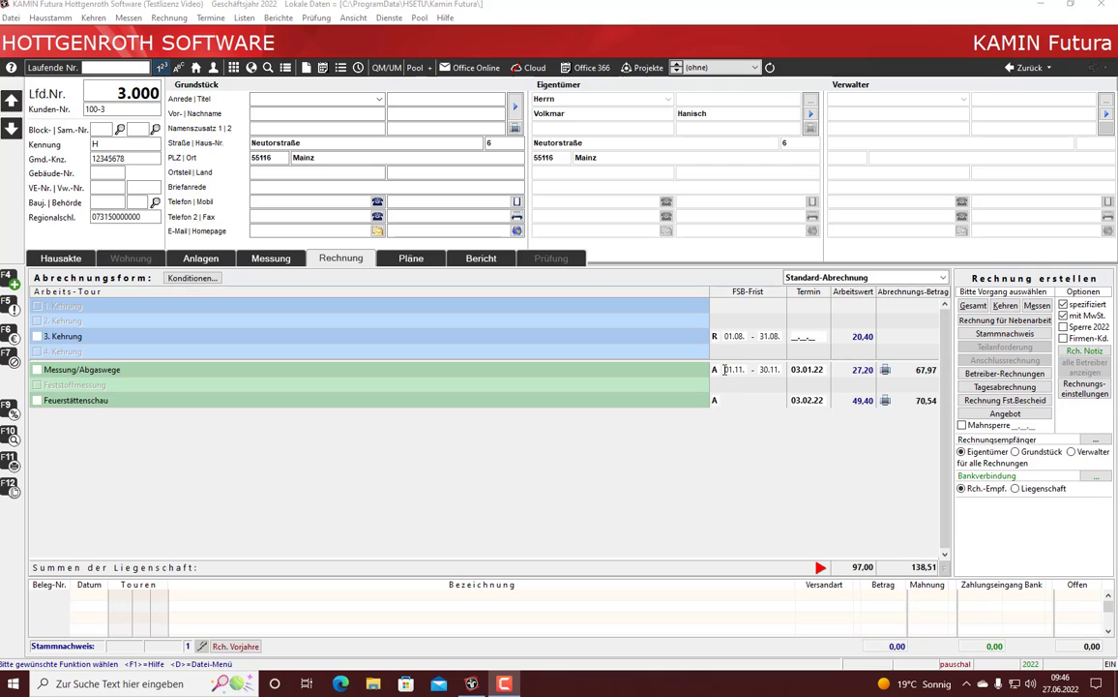
Open the billing type of the Messung/Abgaswege tour for editing and confirm it as A.
click(717, 369)
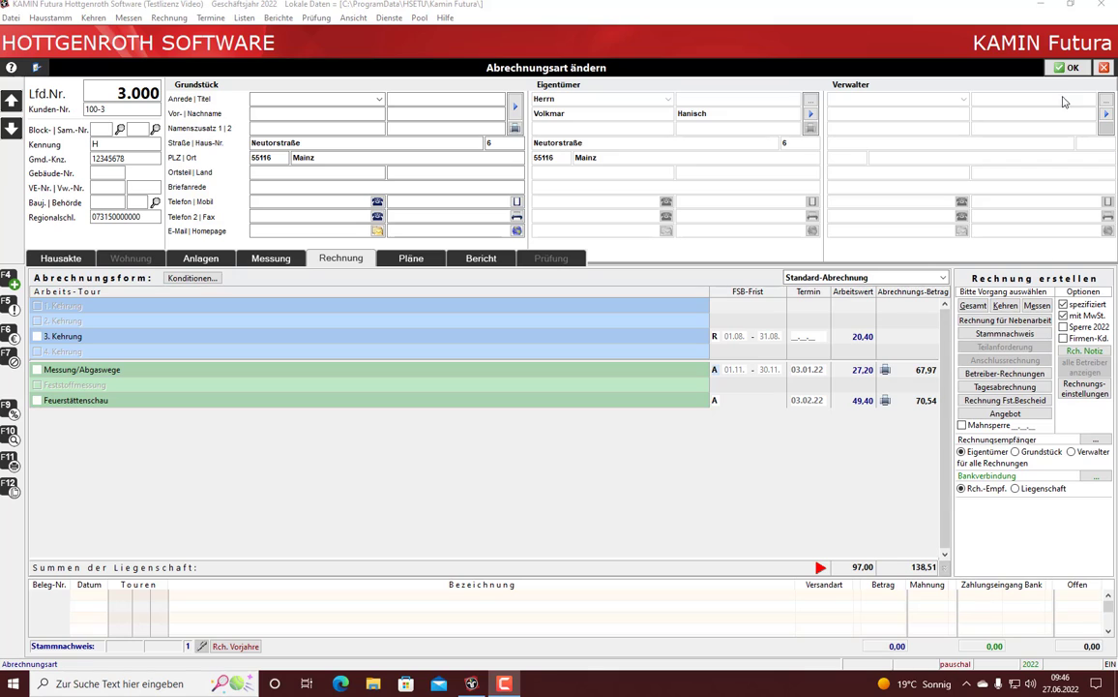
click(1067, 68)
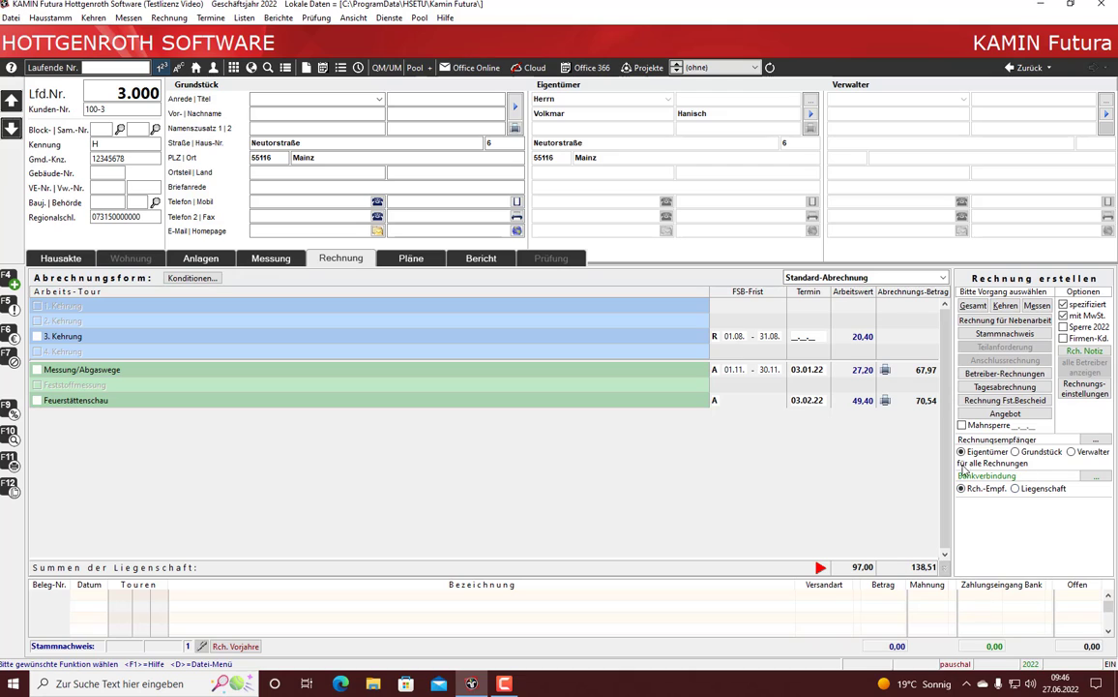
View the bank details of the invoice recipient (owner) and those of the property (Liegenschaft).
click(1096, 475)
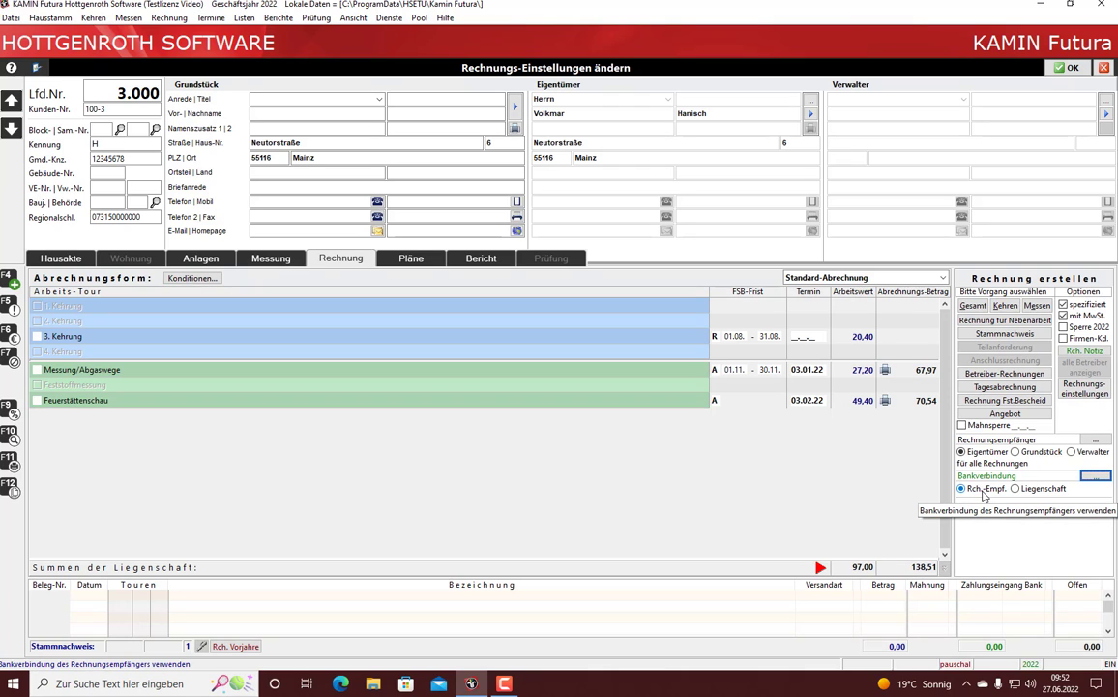
click(1094, 475)
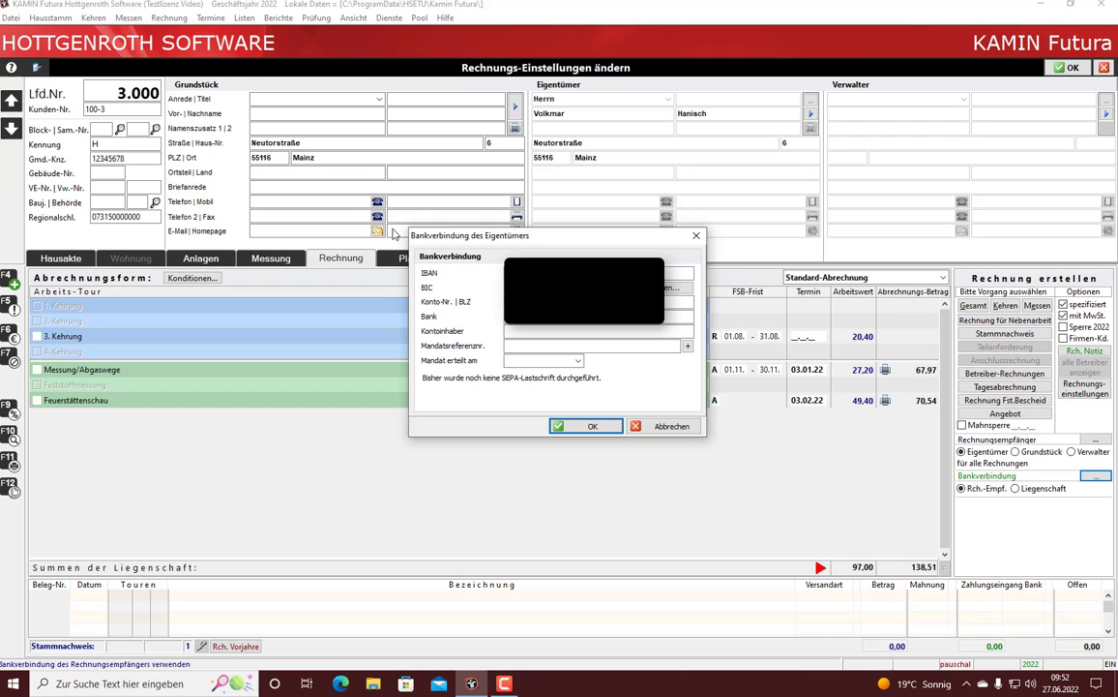
click(594, 426)
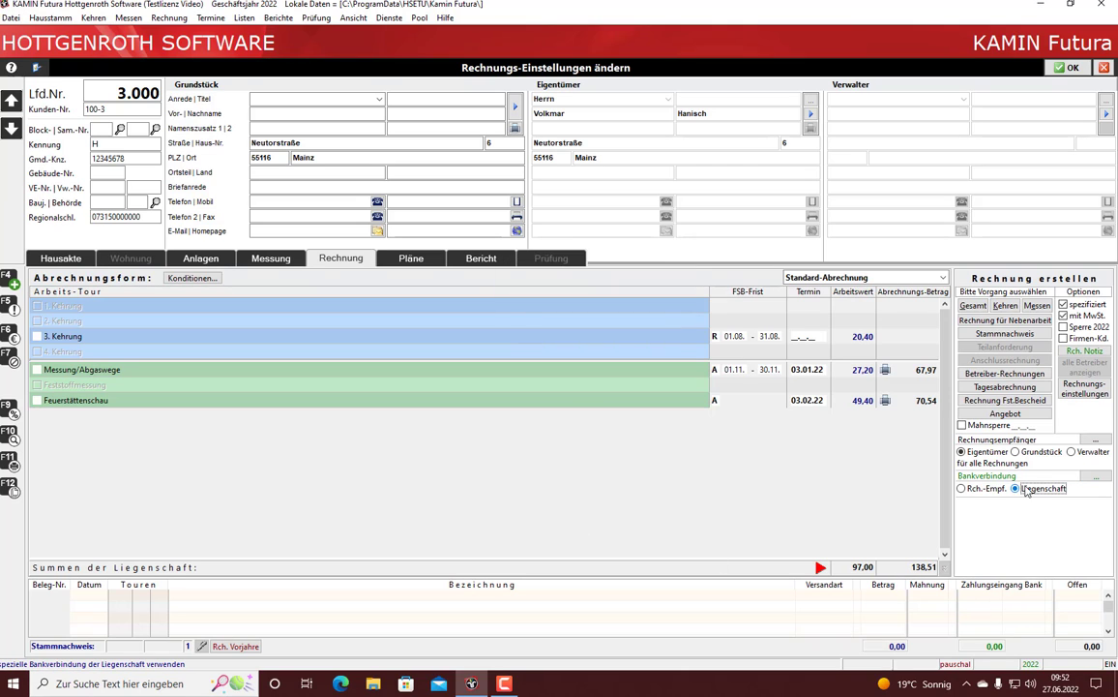
click(1096, 475)
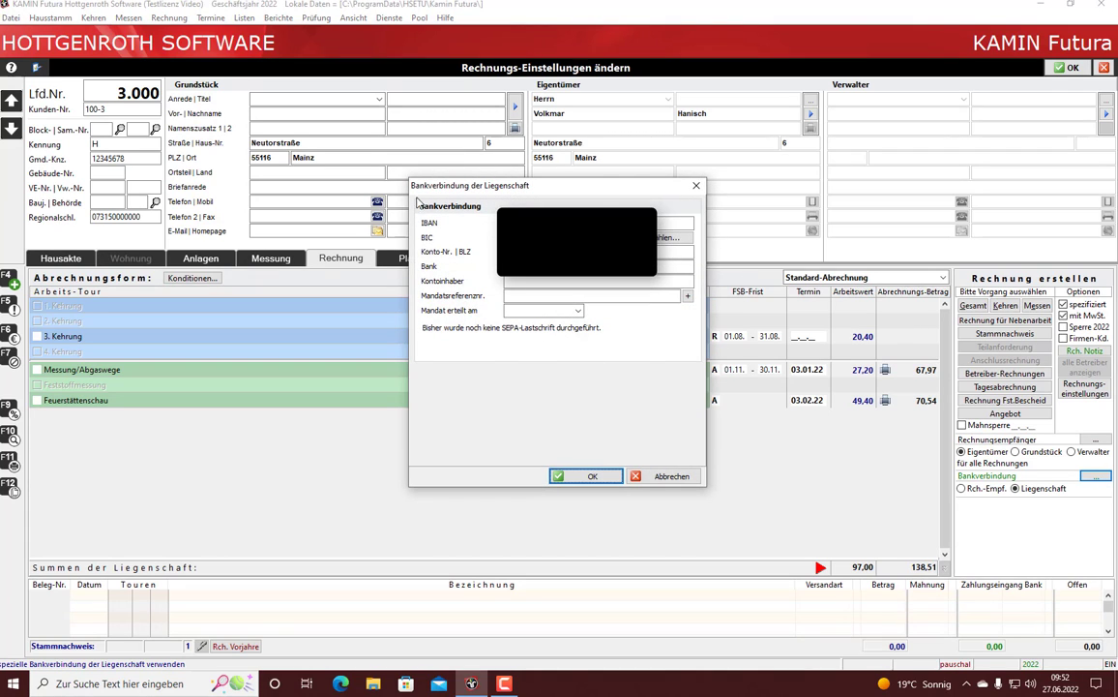
key(Escape)
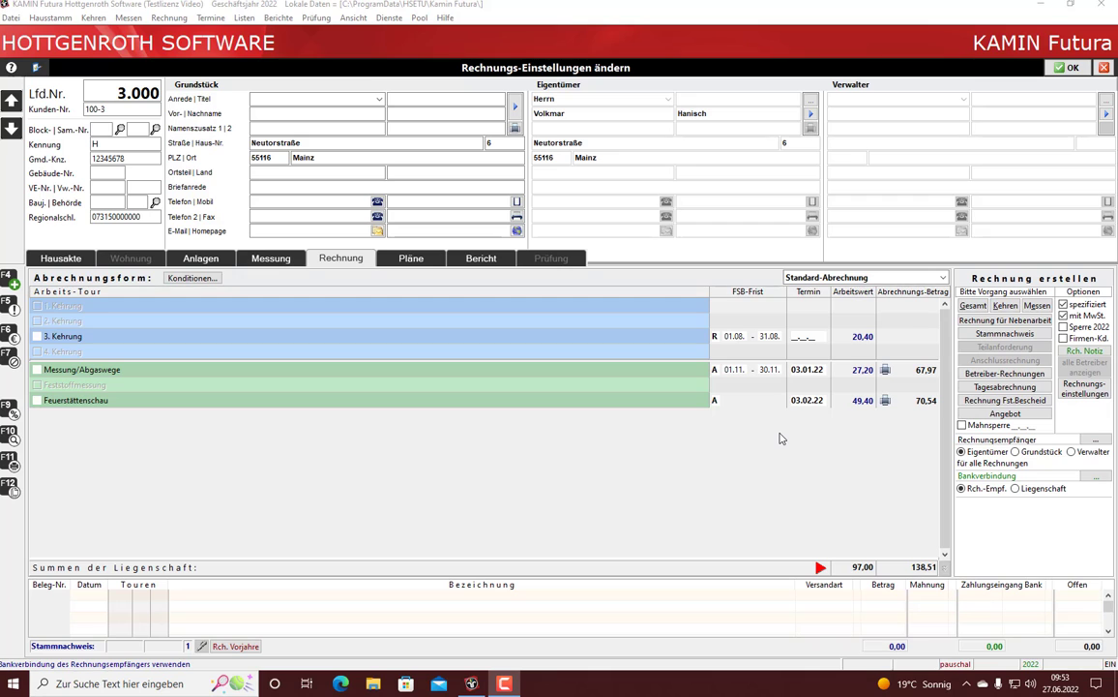
Create a direct-debit invoice for Messung/Abgaswege, using the debit procedure with invoice and booking record for the Lastschrift-Datenträger.
click(887, 371)
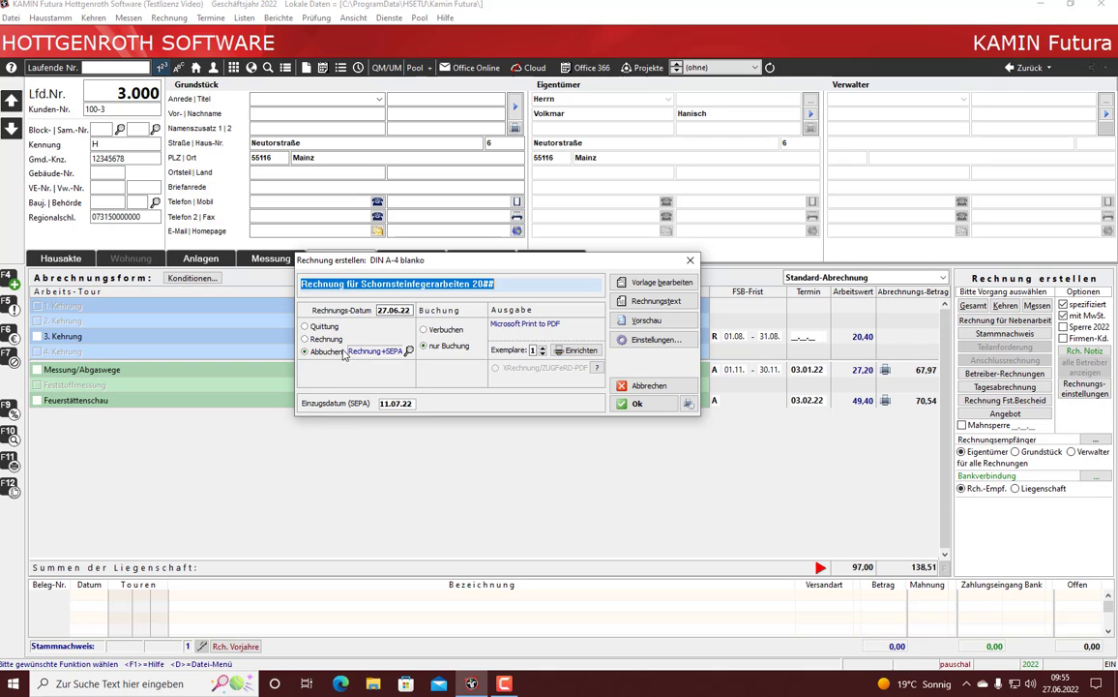
click(410, 352)
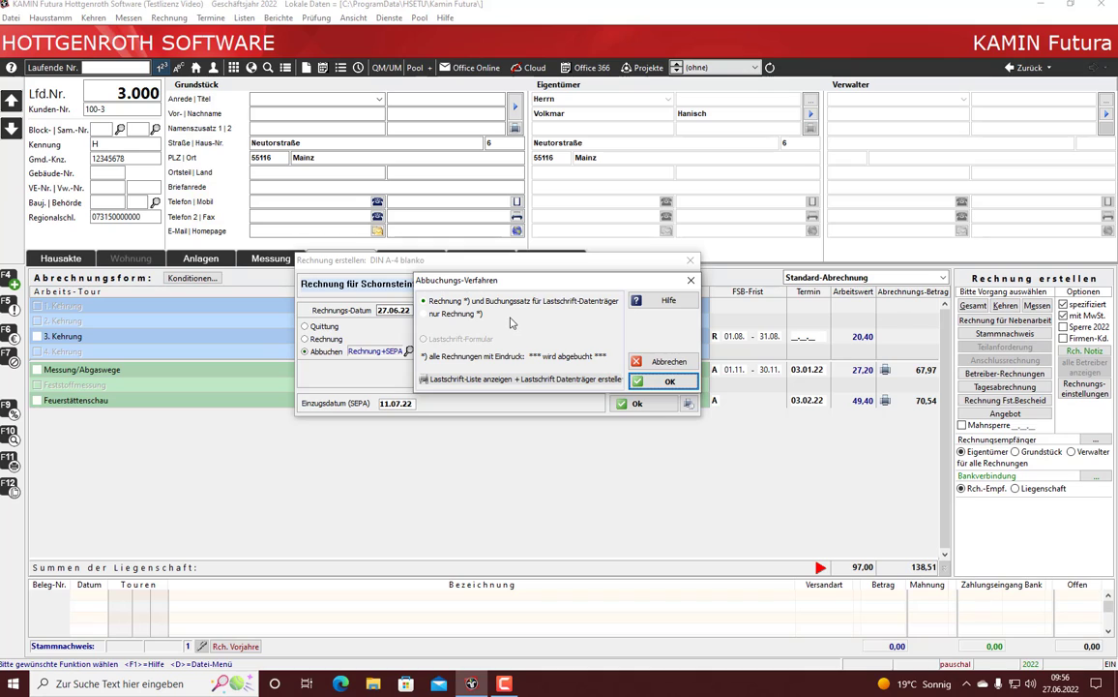
click(432, 304)
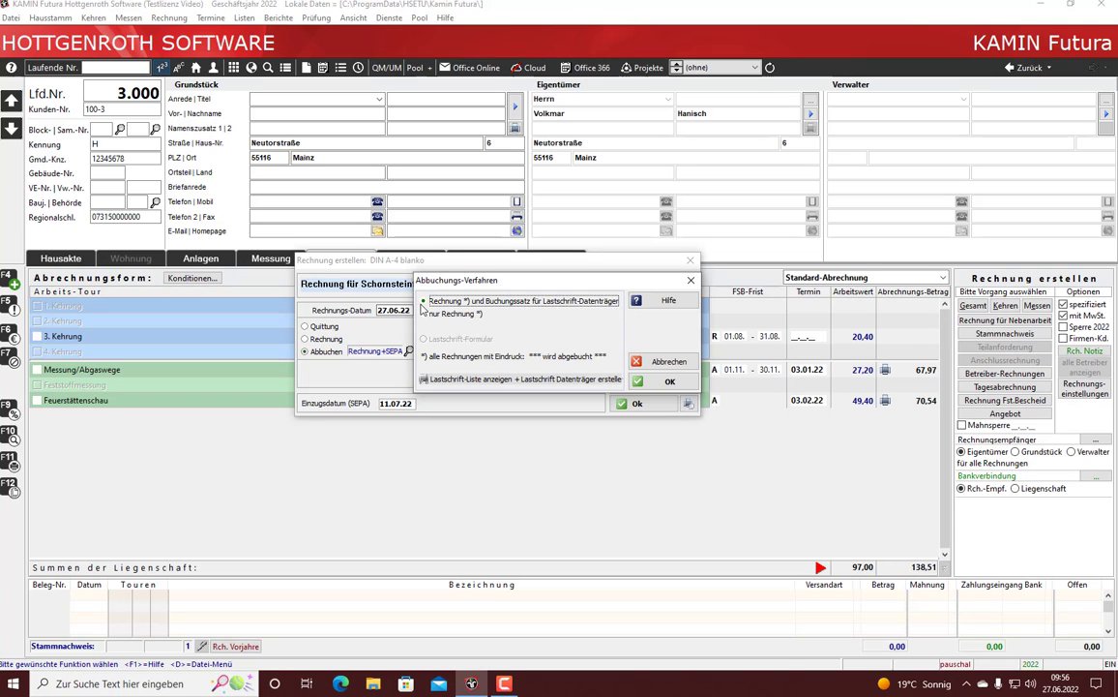
click(672, 383)
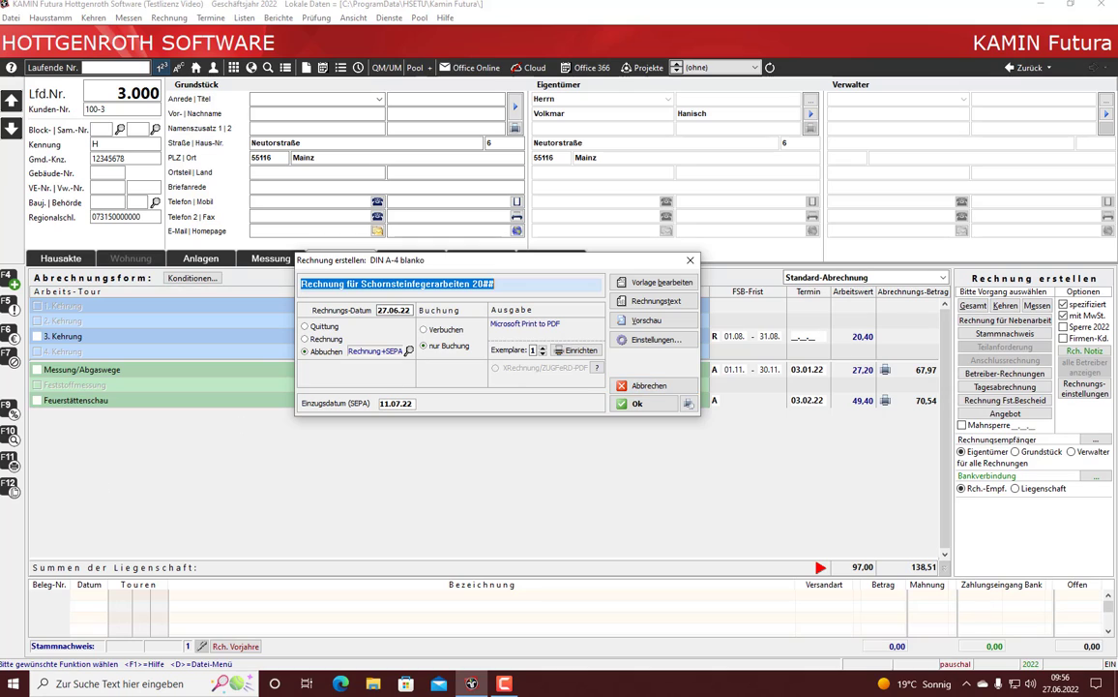
click(415, 456)
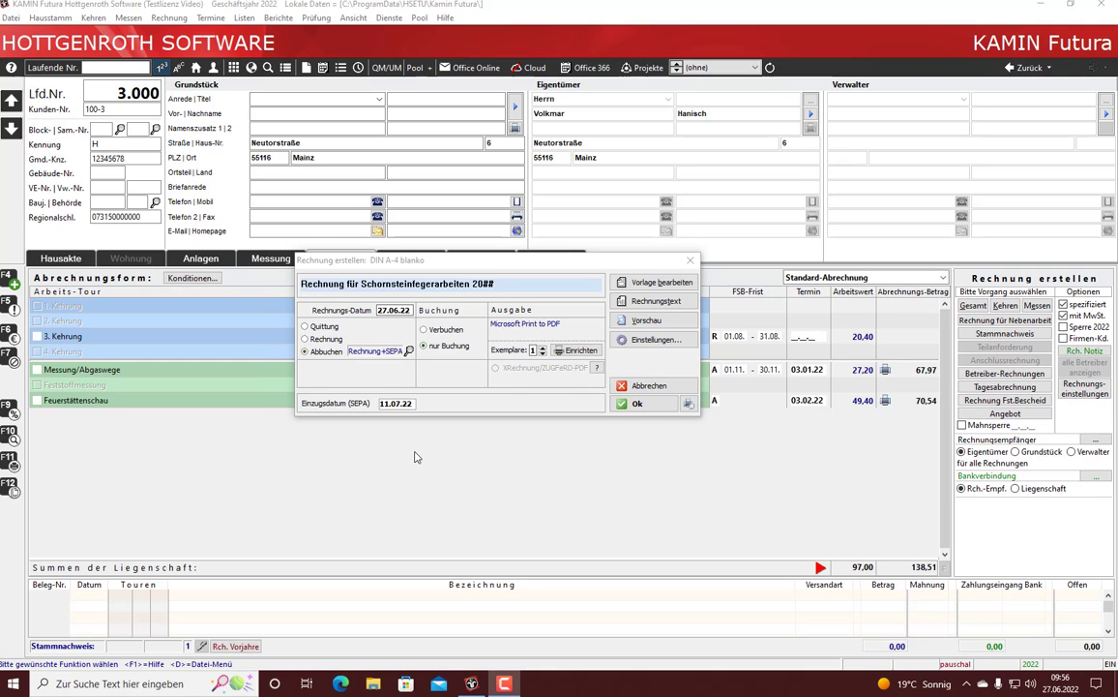
click(663, 407)
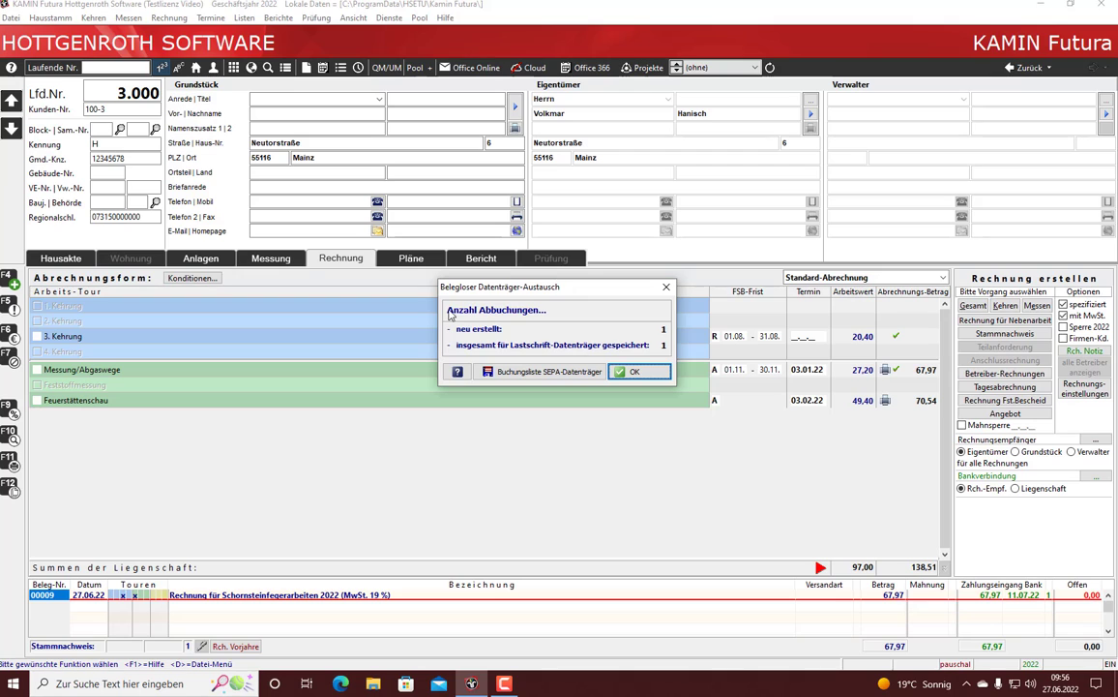
key(Return)
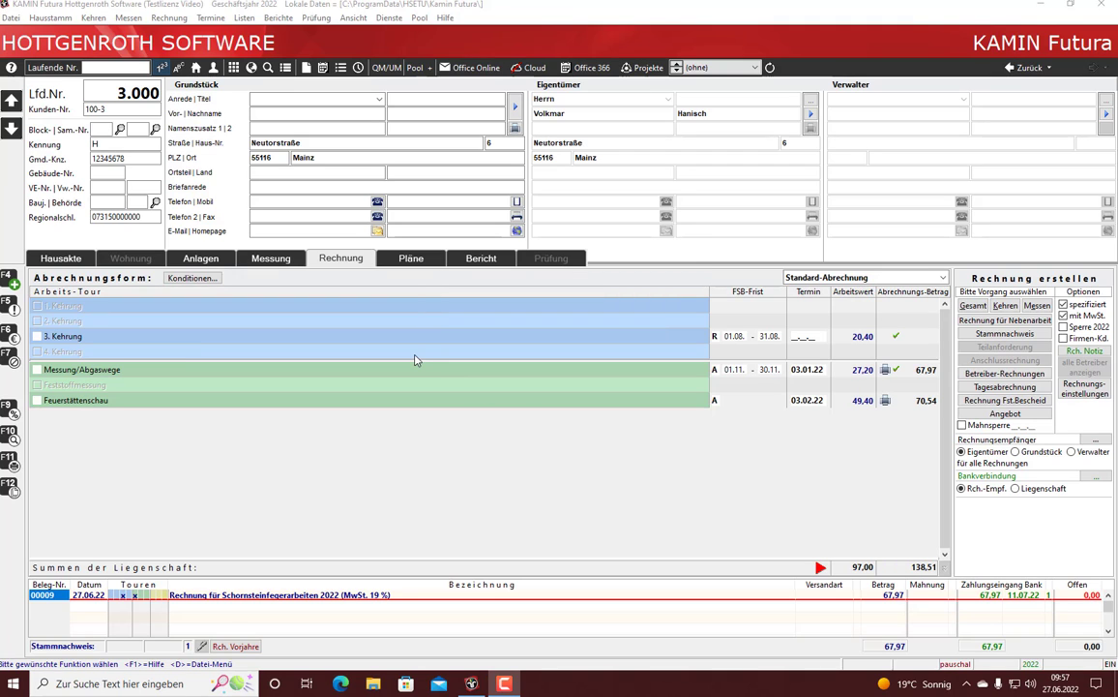
Check the special invoice setting "Lastschrift: Buchung mit Zahlungseingang?" and its possible choices.
click(391, 19)
click(474, 324)
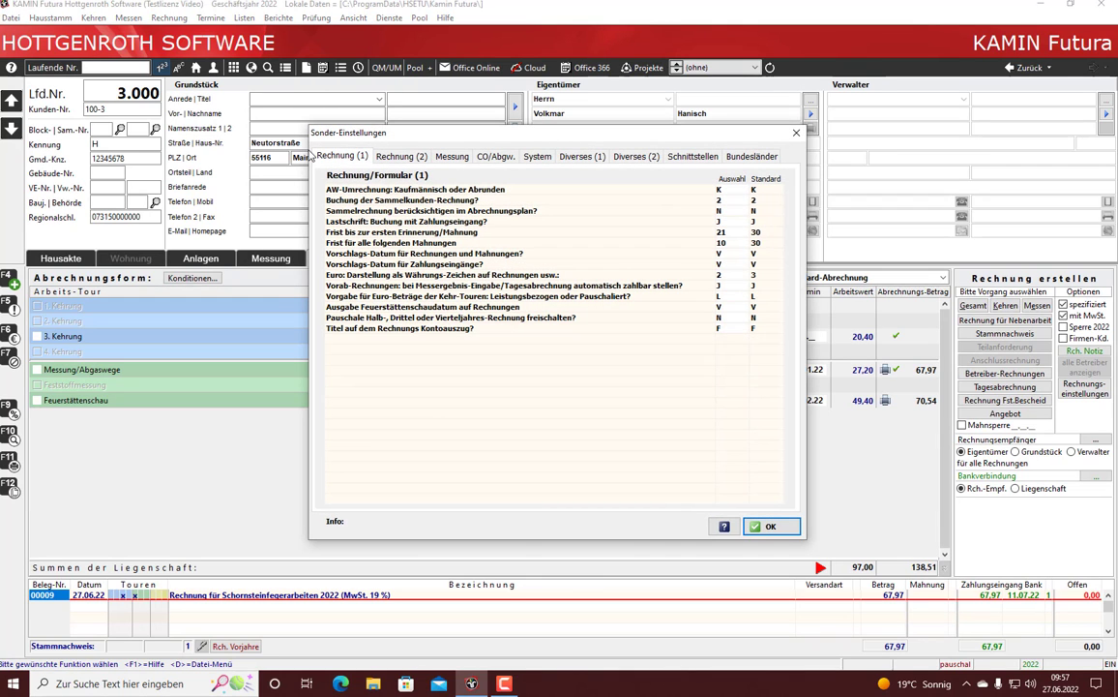
click(360, 225)
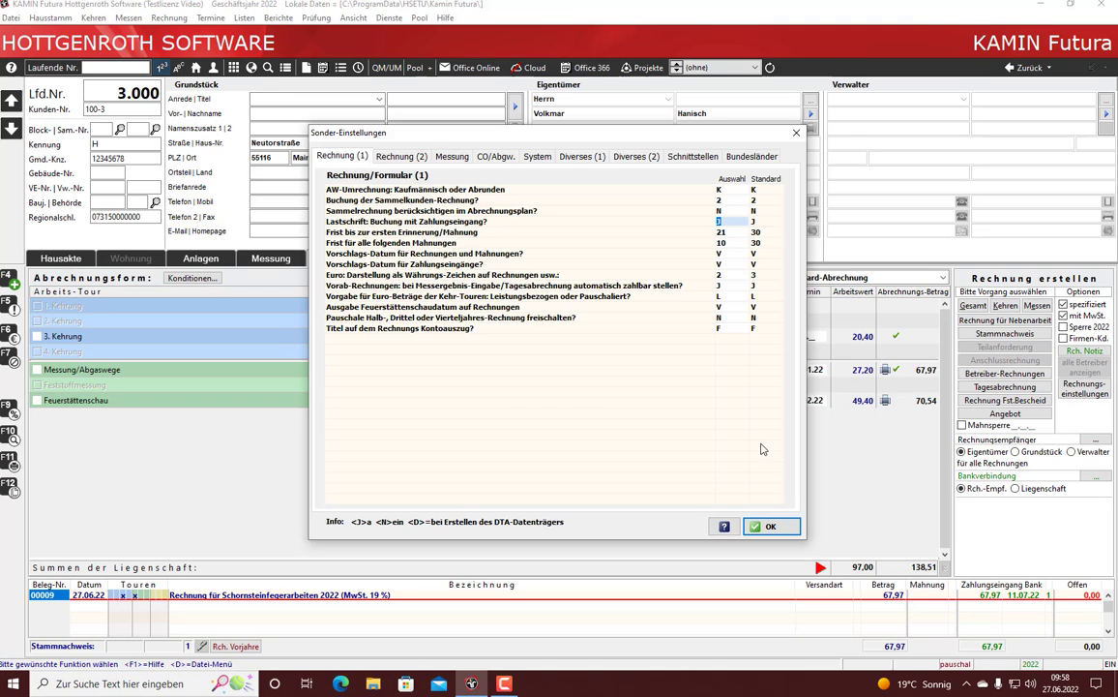
click(773, 525)
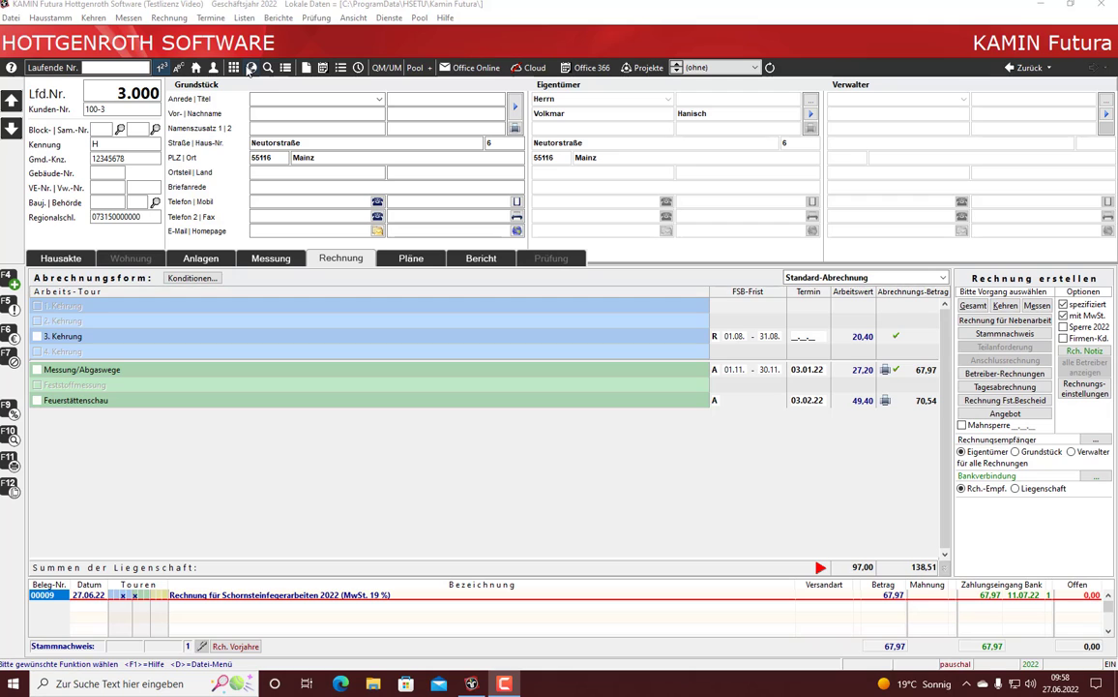
Set the SEPA XML version to 3.0 in the SEPA settings.
click(168, 19)
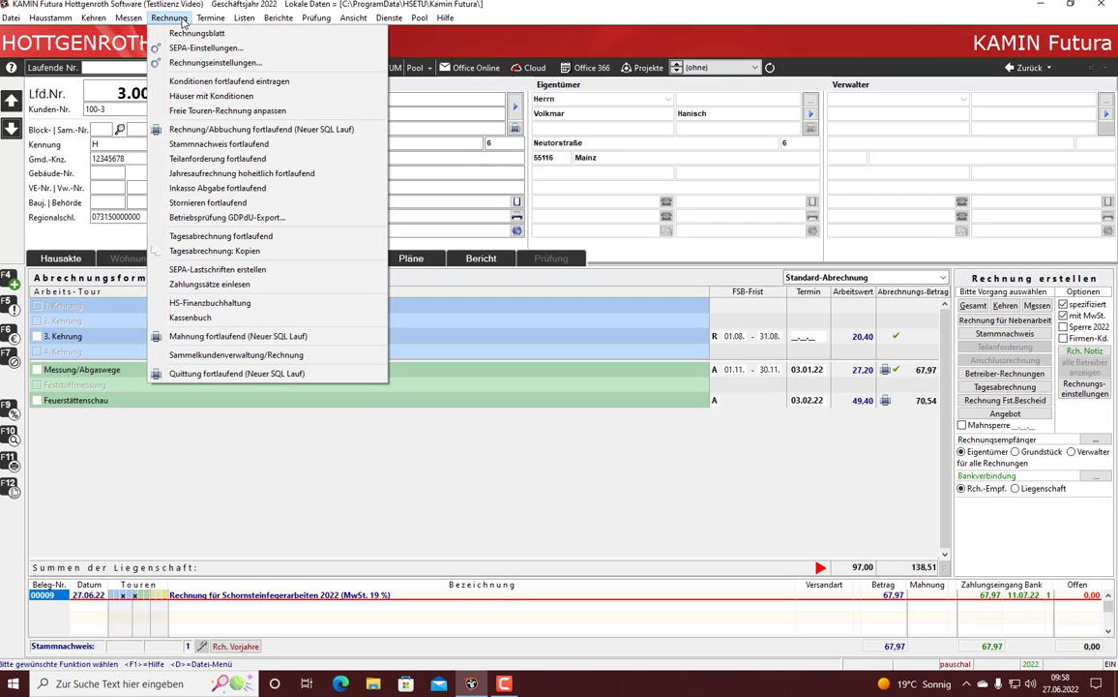
click(224, 51)
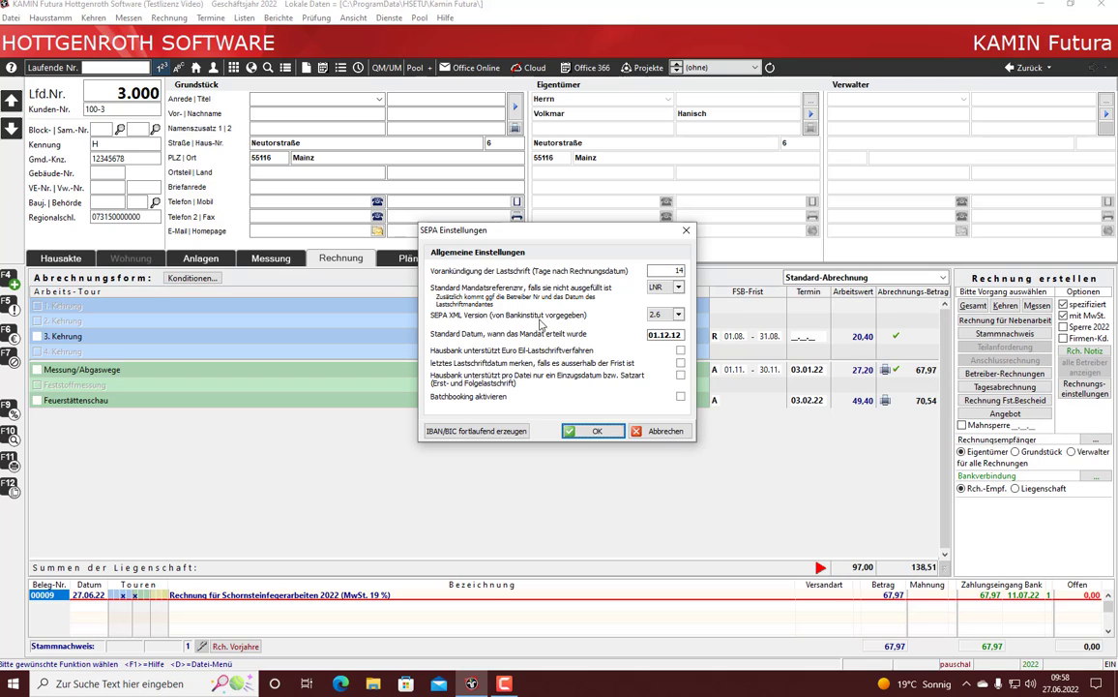
click(679, 315)
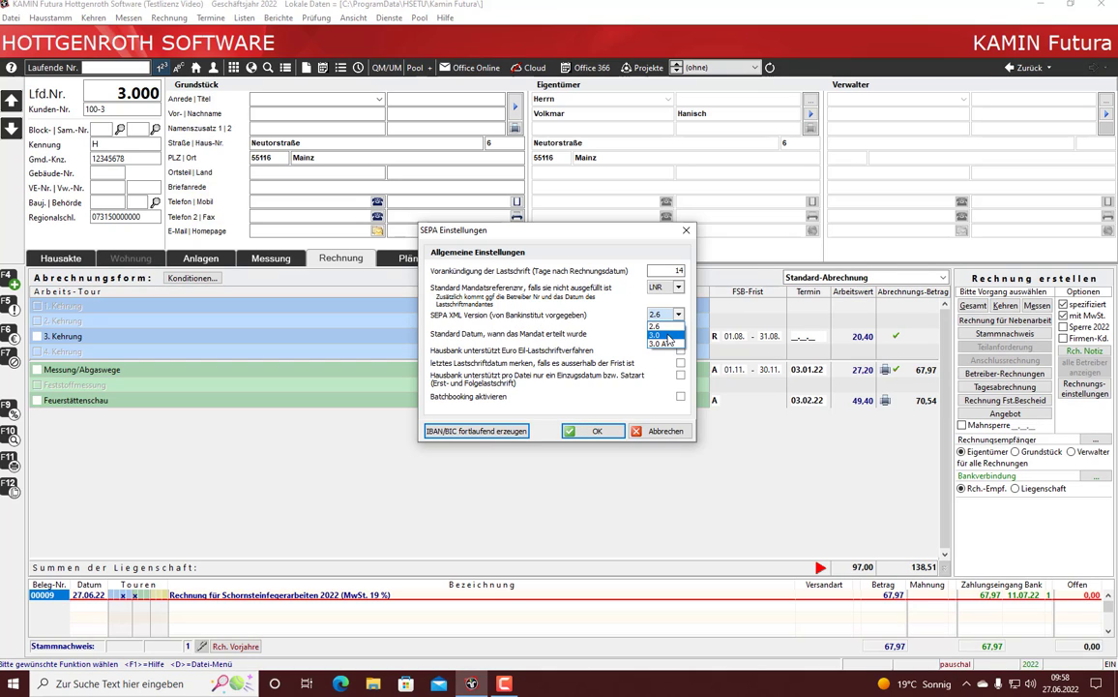
click(666, 336)
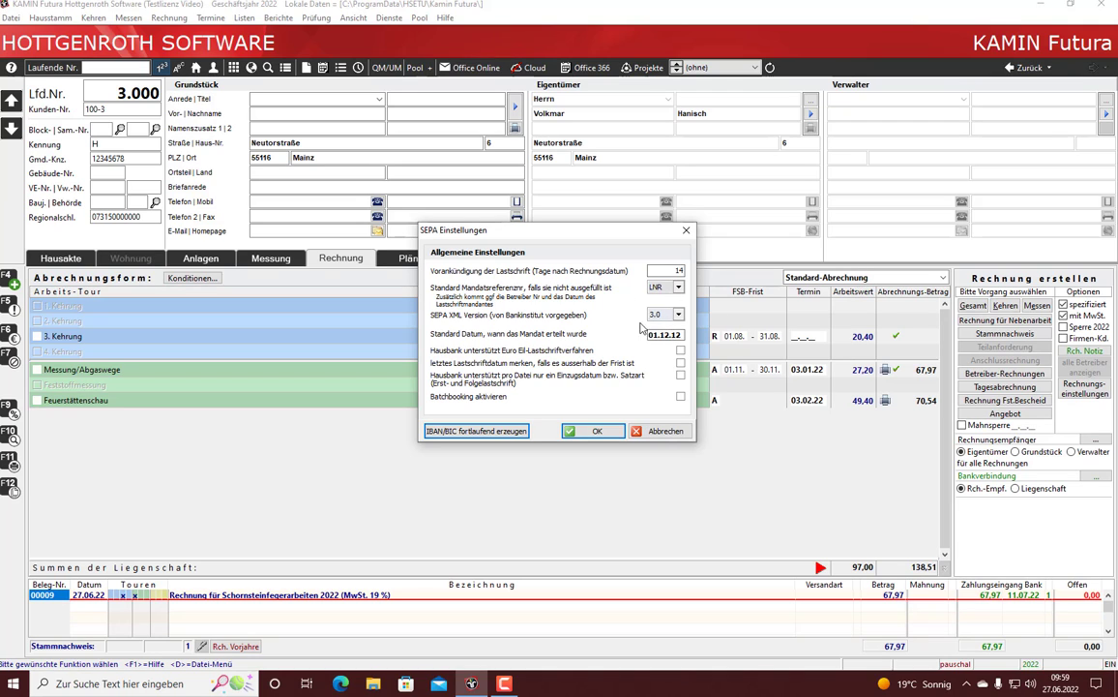
click(611, 432)
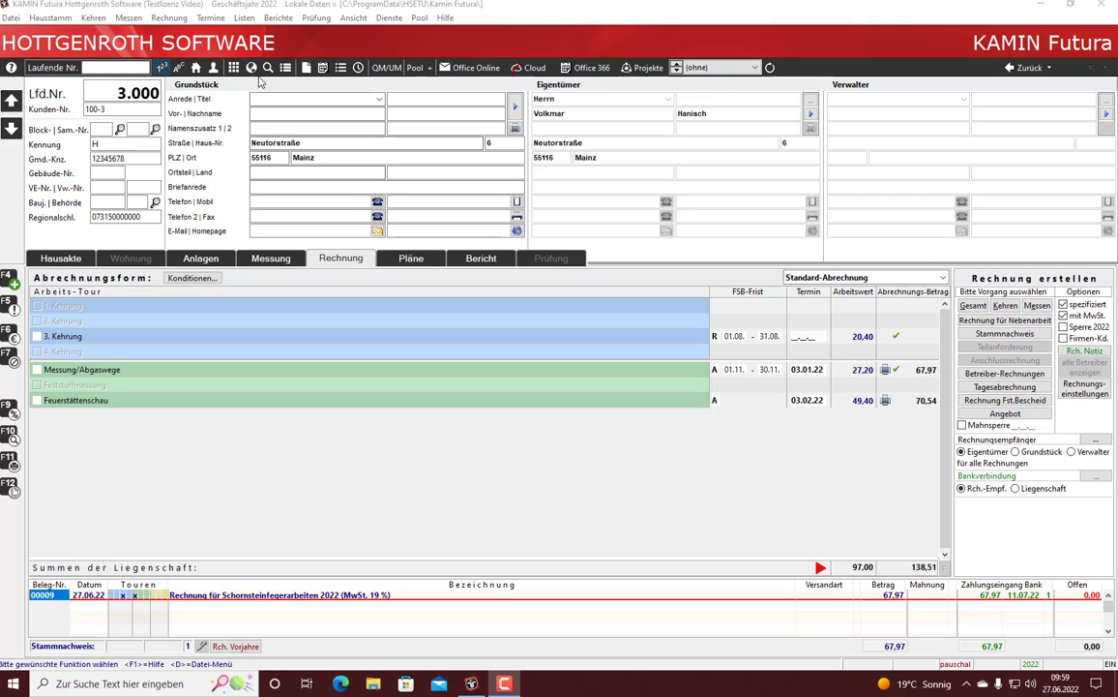
Open the SEPA direct debit records and start creating the SEPA file.
click(167, 19)
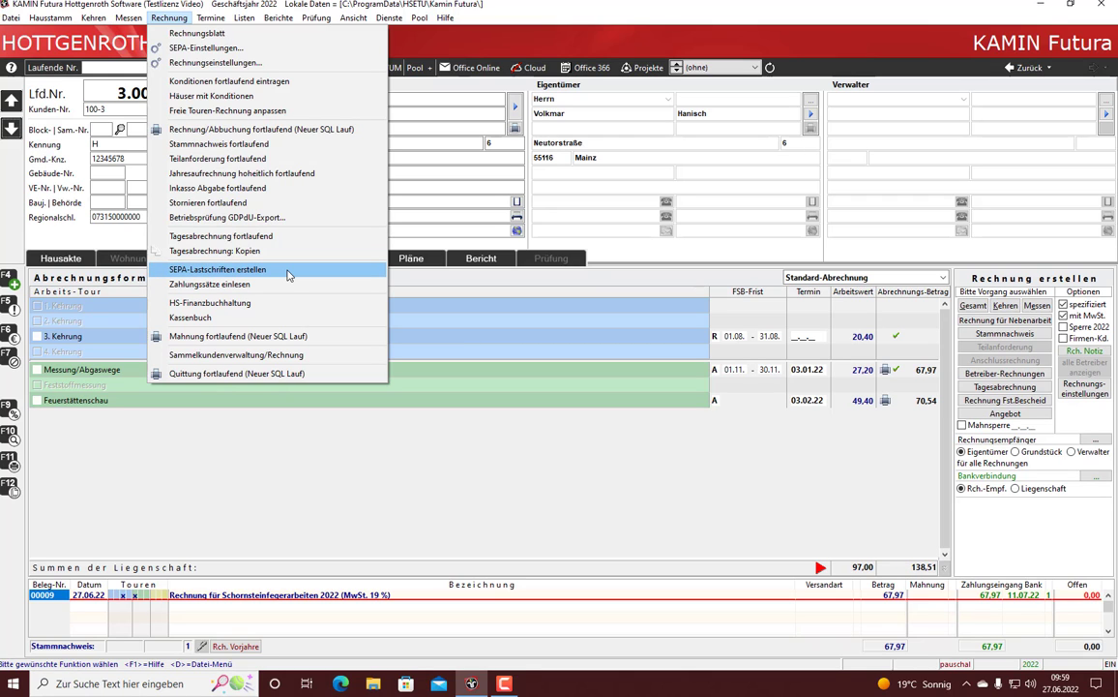
click(288, 271)
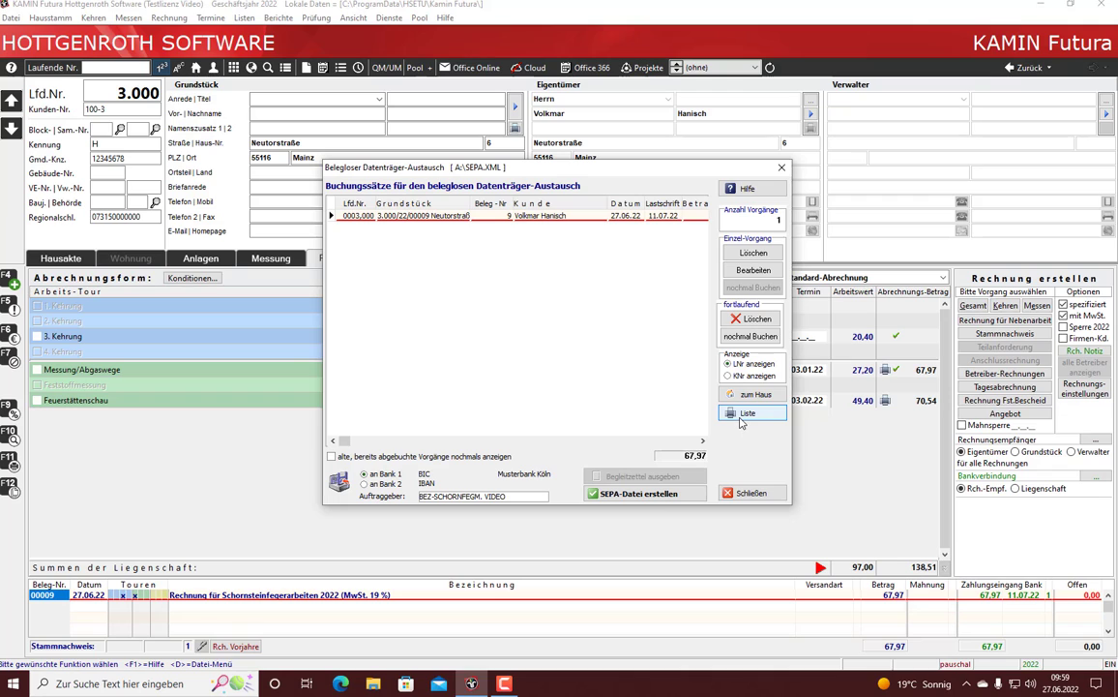
click(663, 497)
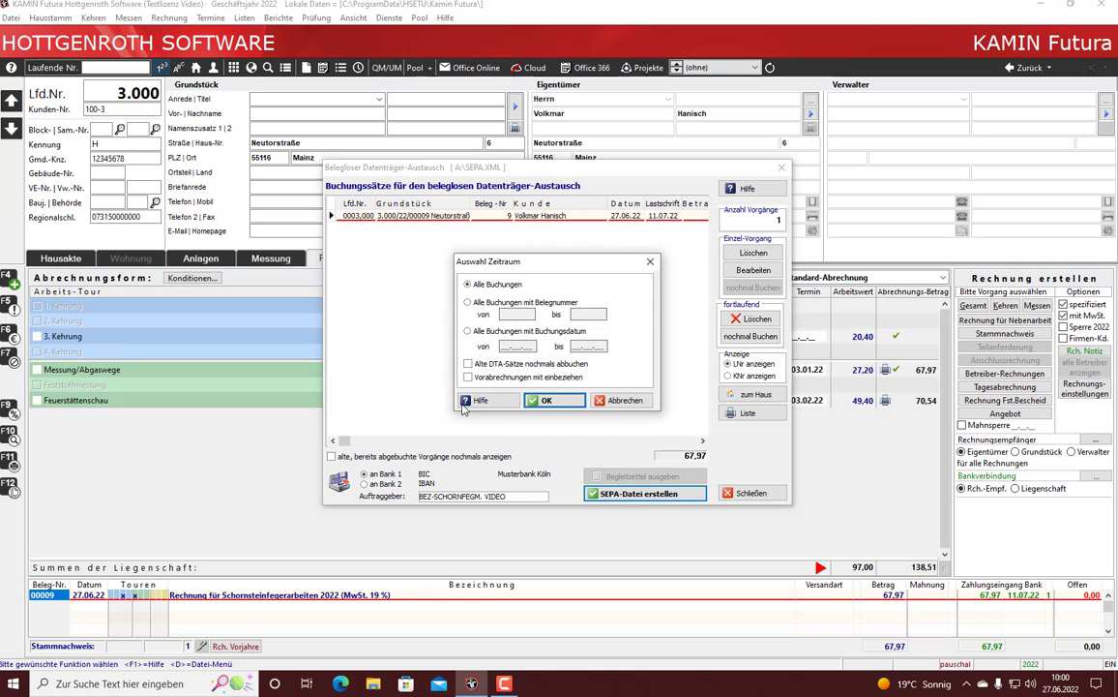
Try selecting bookings by document number and booking date, with the options to re-debit old DTA records and include Vorabrechnungen.
click(467, 302)
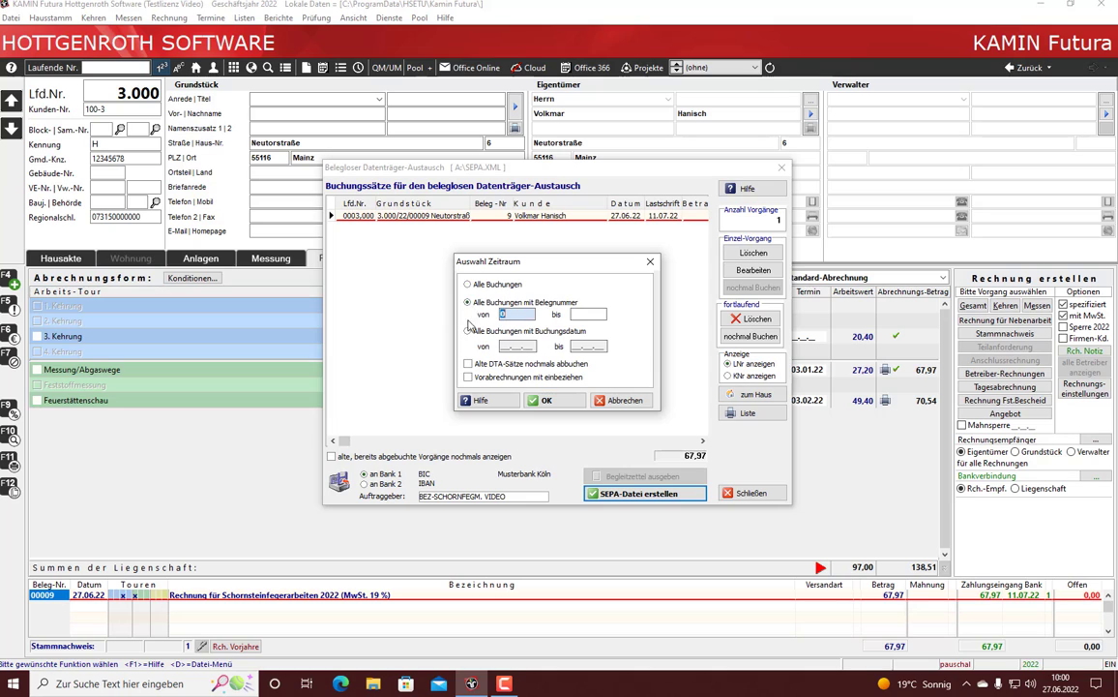
click(468, 331)
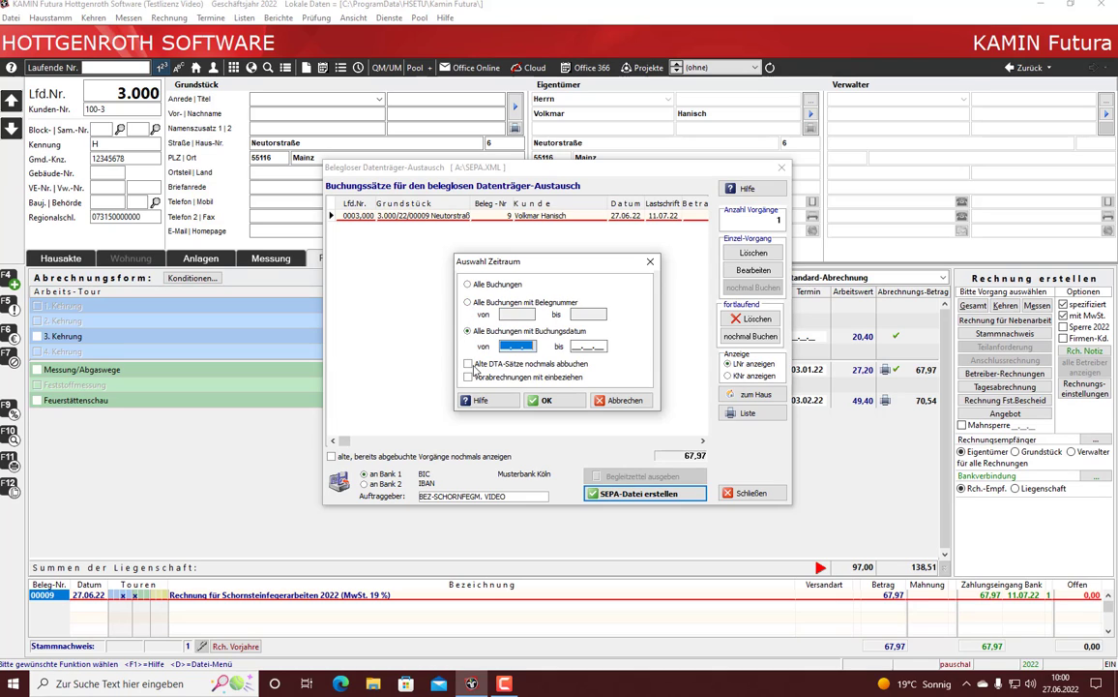
click(469, 364)
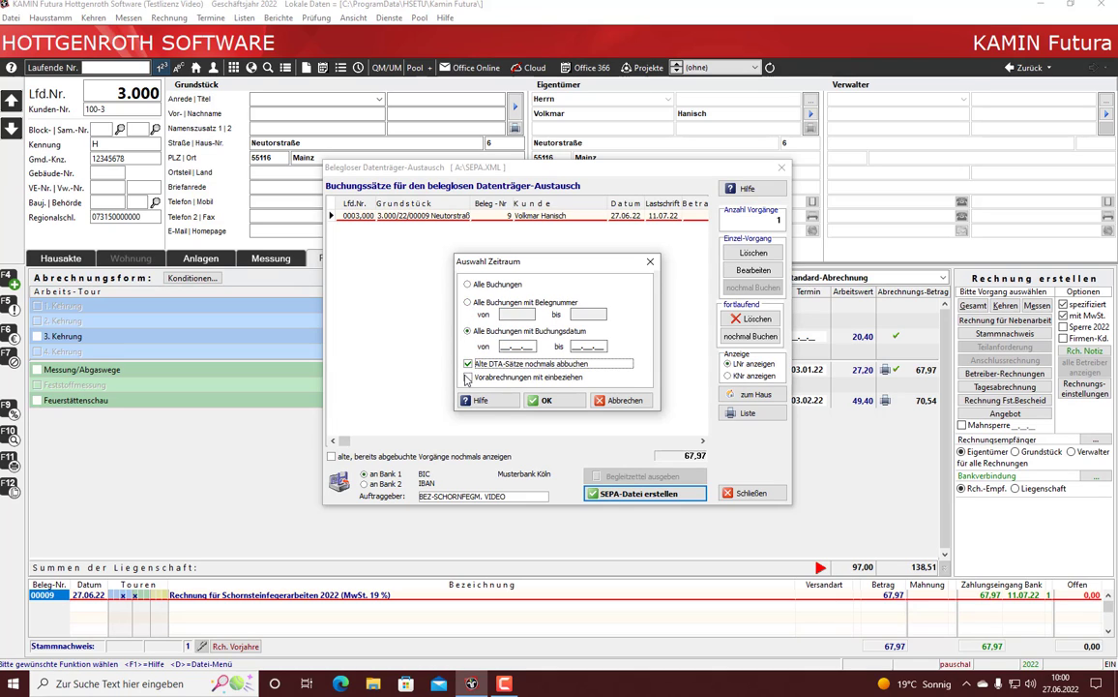
click(467, 377)
click(469, 364)
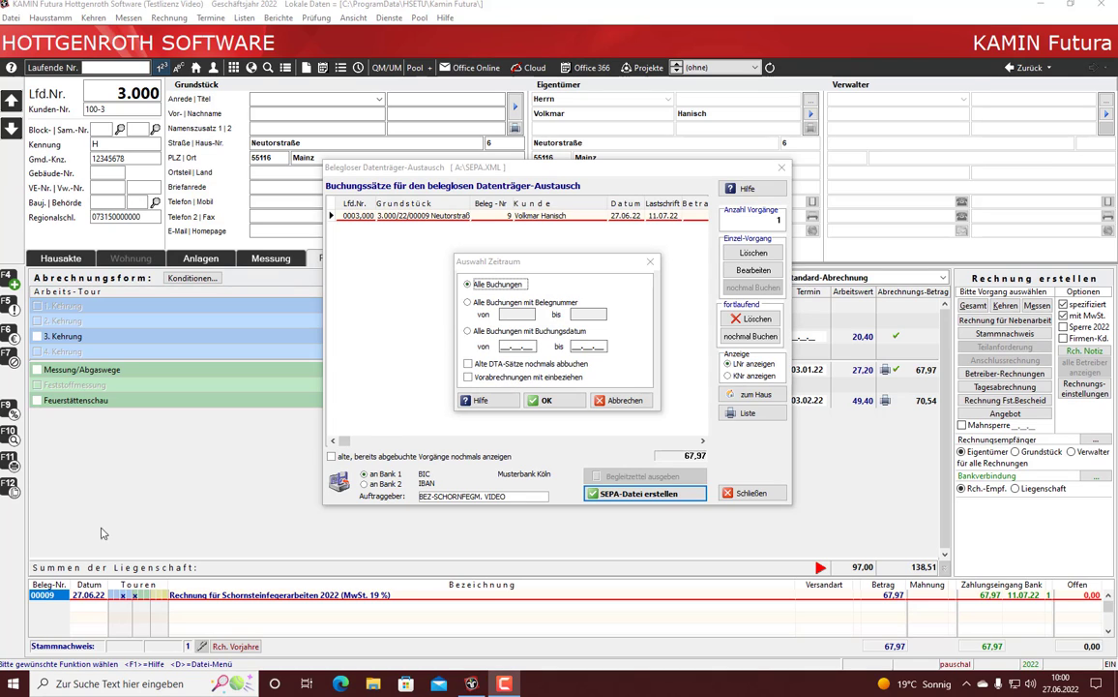
Create the SEPA file for all bookings in the Desktop directory and close the direct debit records.
click(546, 401)
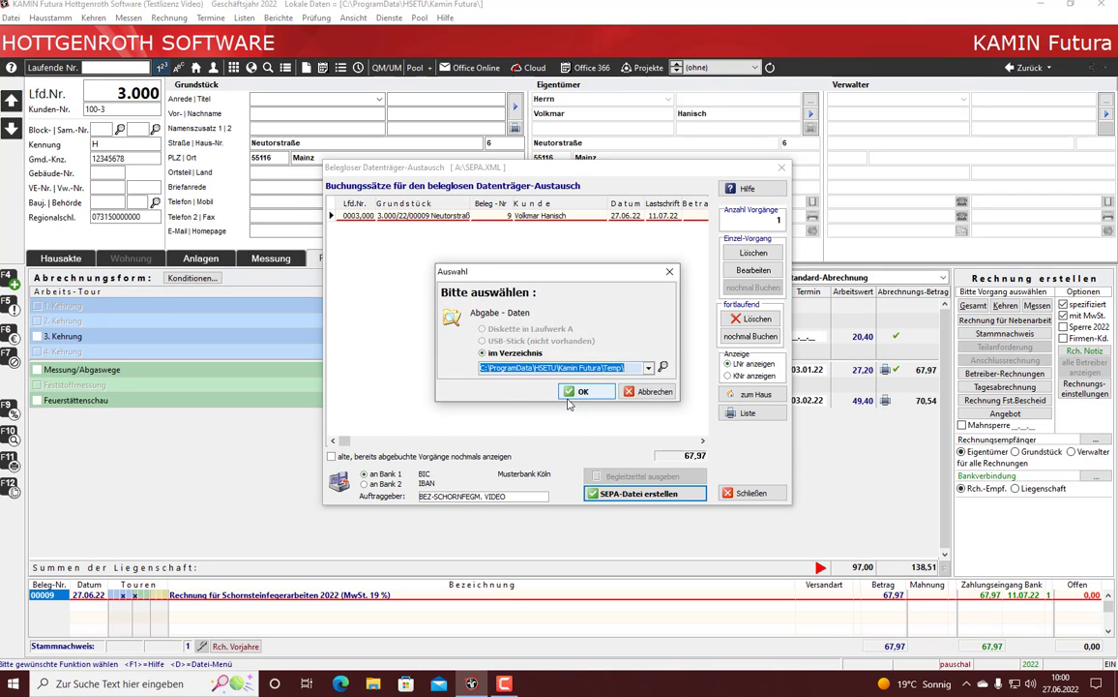
click(663, 369)
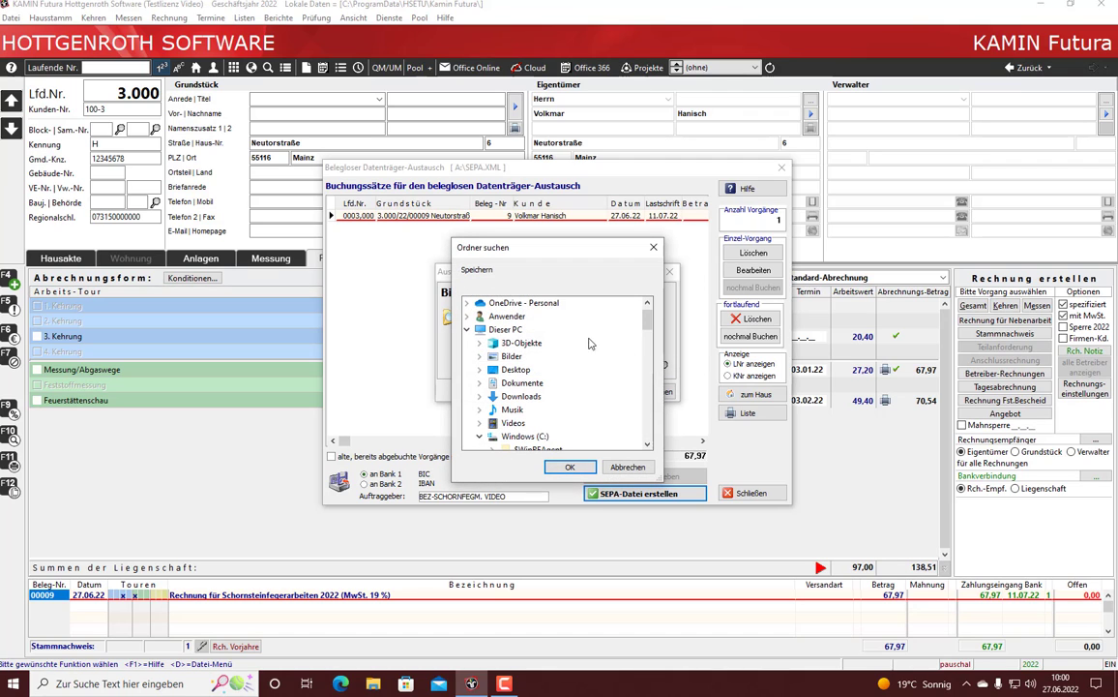
click(515, 369)
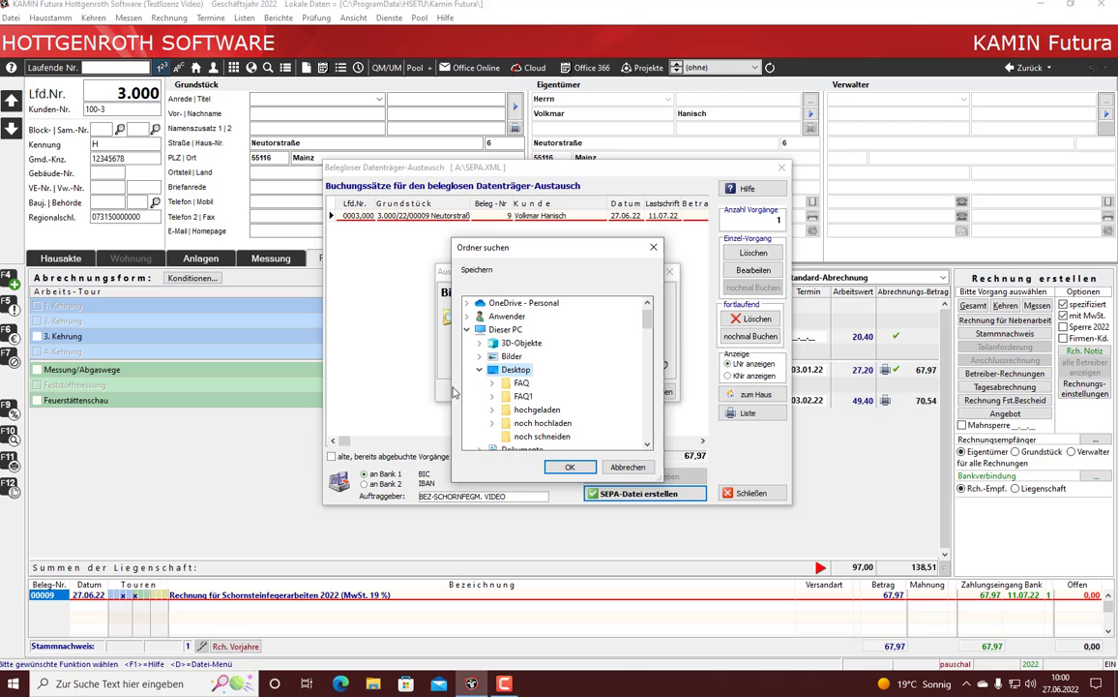
click(569, 466)
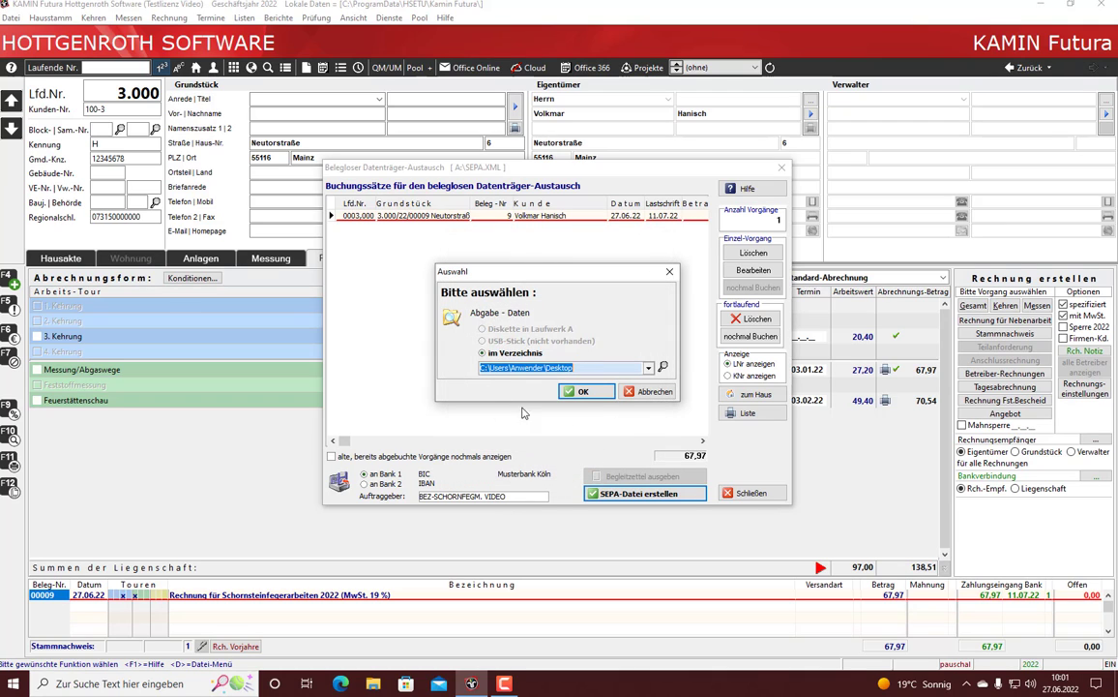
click(580, 396)
key(Escape)
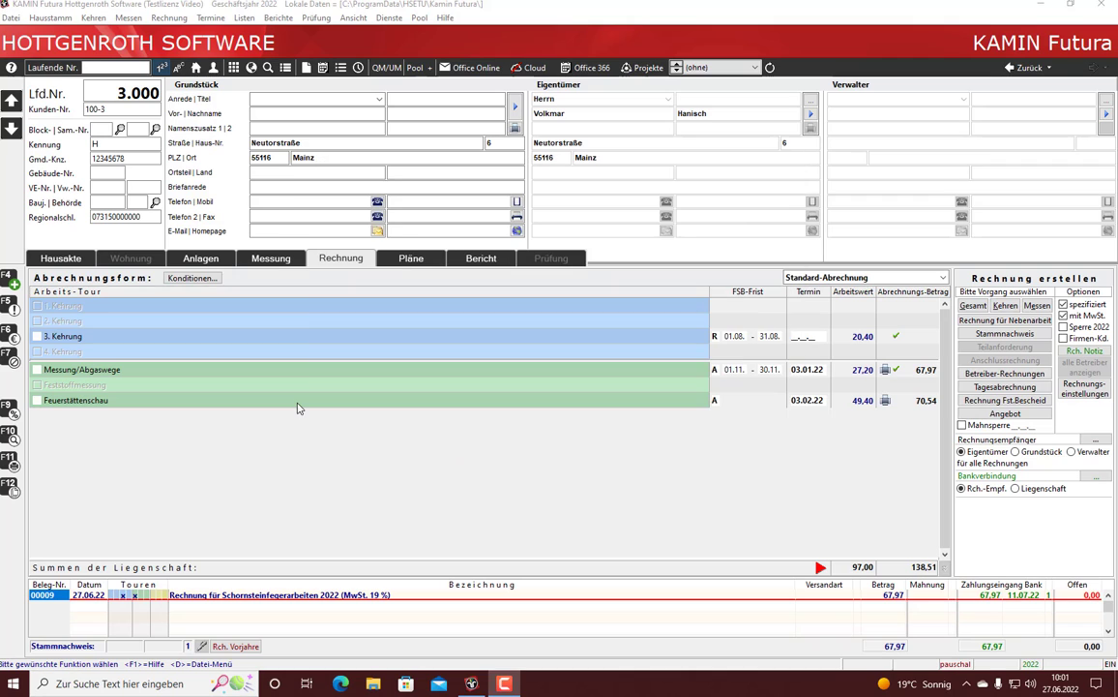
Open the business's own personal data at the bank and tax details (Bank/Steuer).
click(391, 19)
click(432, 134)
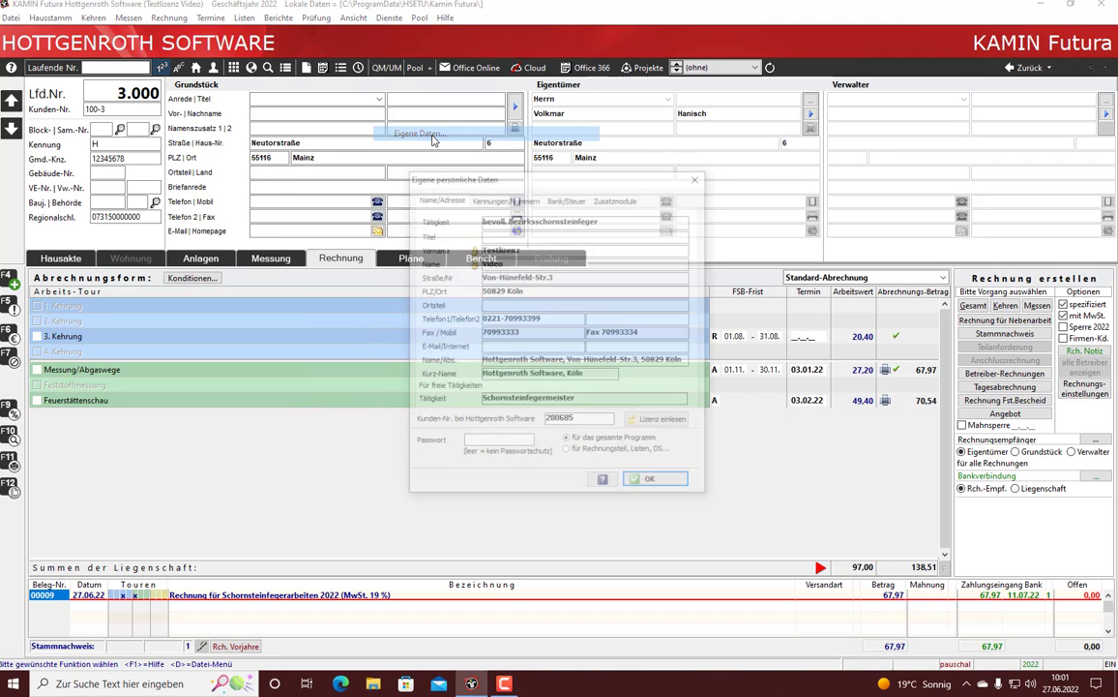
click(568, 198)
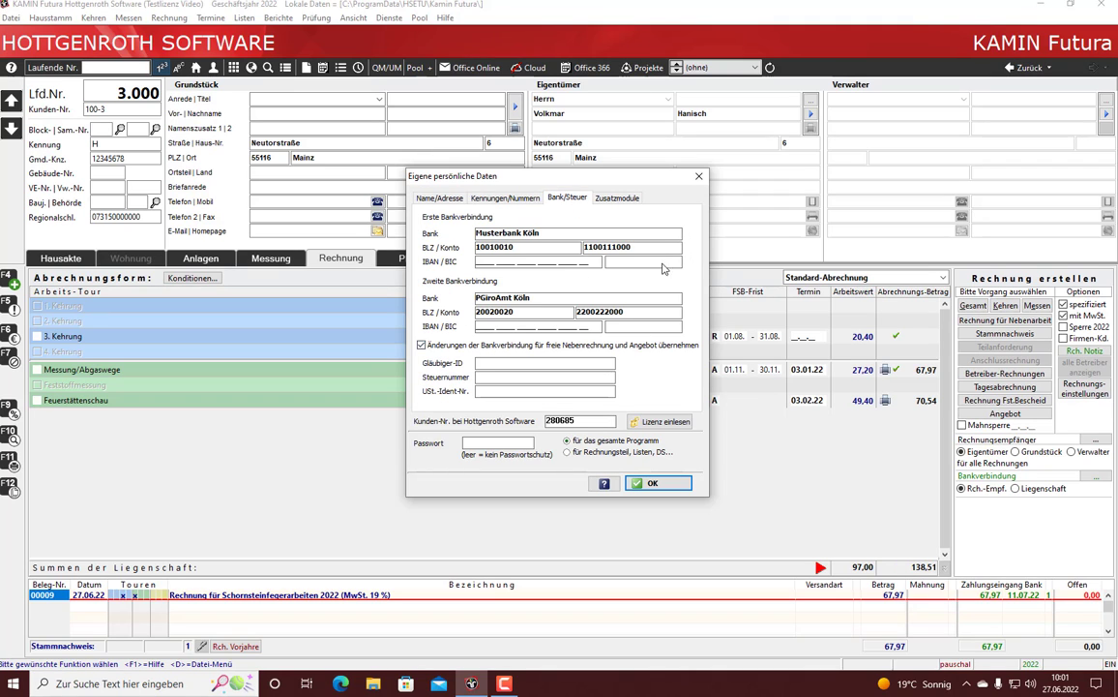